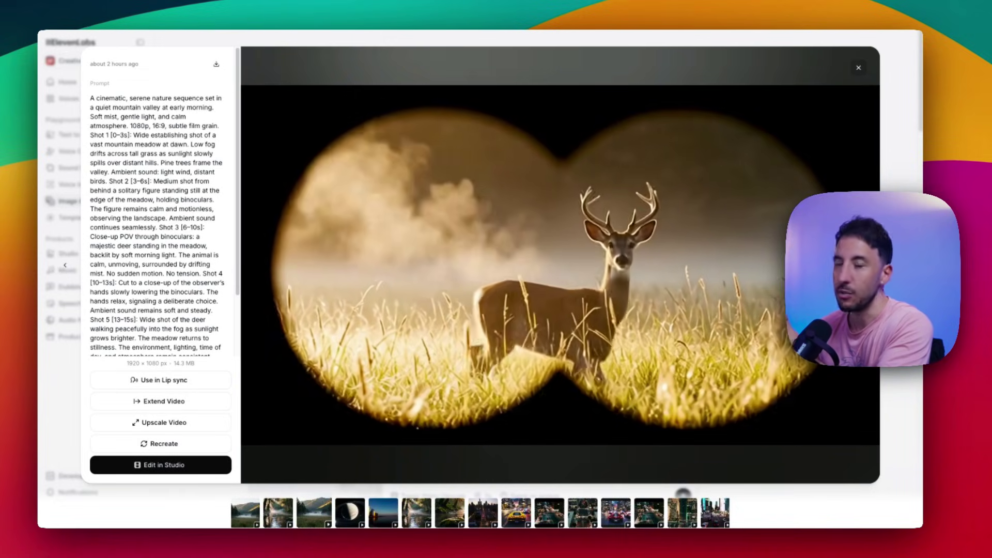
# Step: Preview the planet and coastal-city videos from the generated set, then pause the coastal-city clip
pyautogui.click(348, 512)
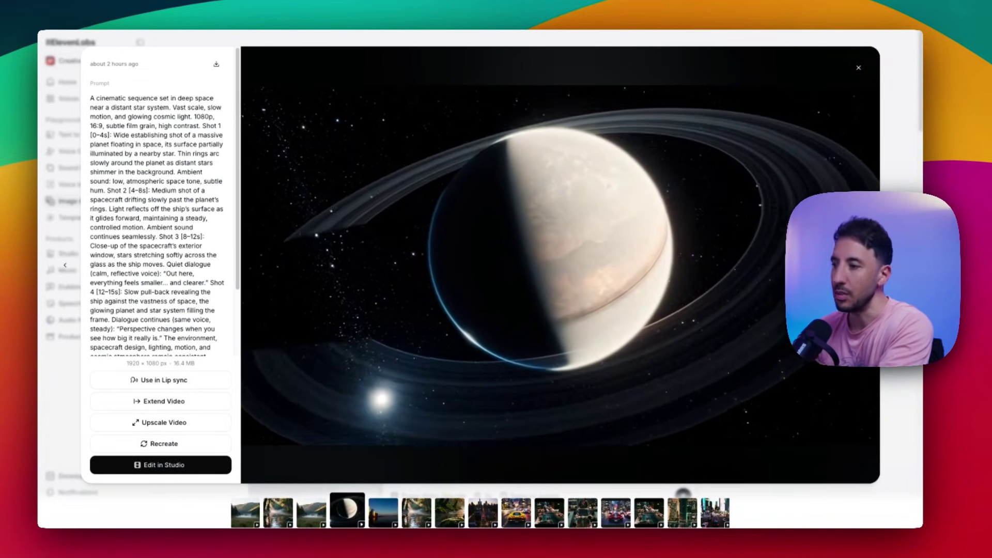
pyautogui.click(381, 510)
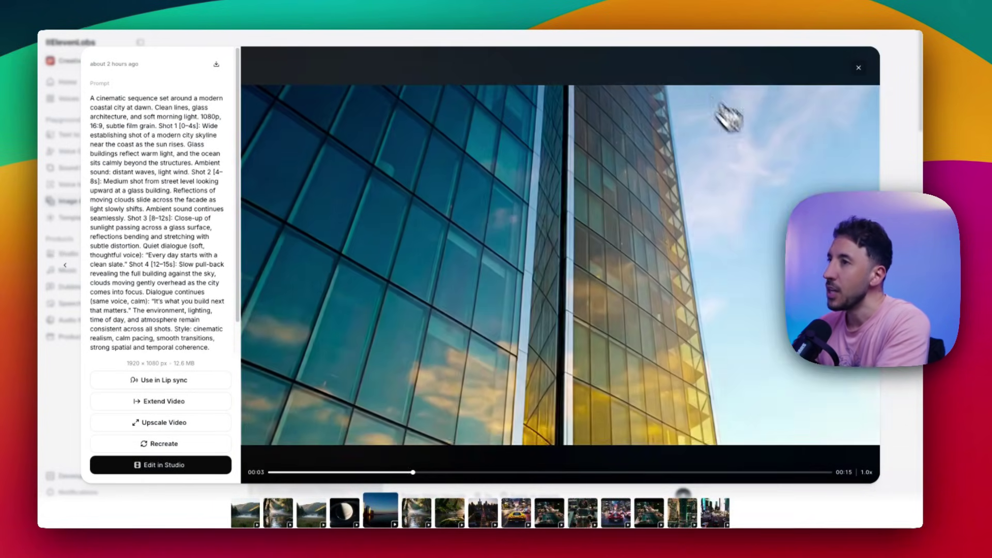
pyautogui.click(662, 186)
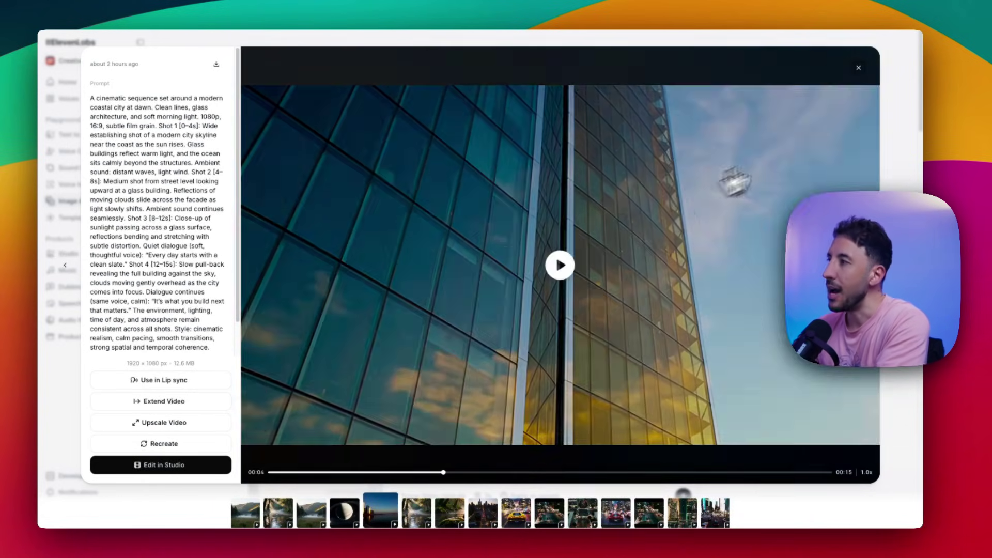
# Step: Load ElevenLabs in a new tab, sign in, and go to the Image & Video prompt box
pyautogui.press('super+t')
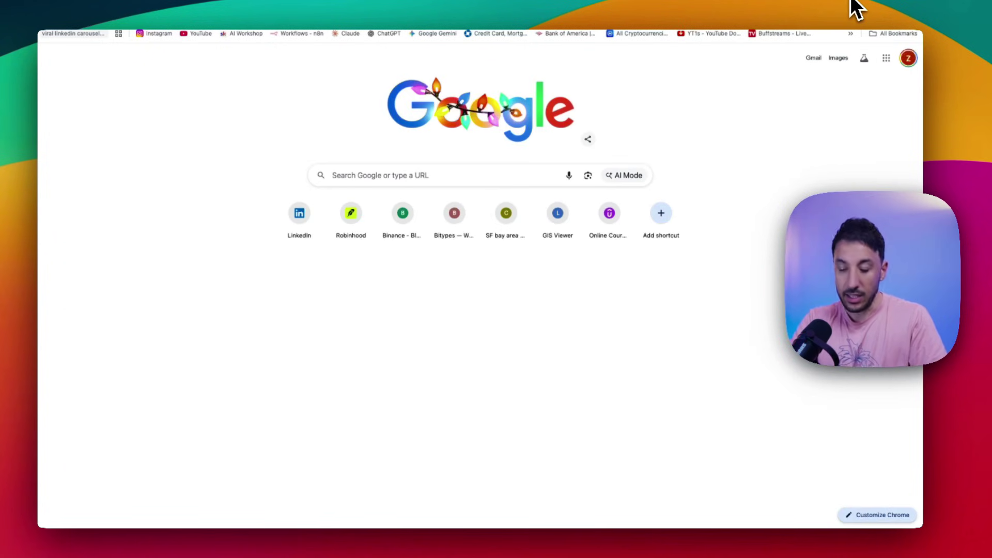
pyautogui.write('elev')
pyautogui.press('Return')
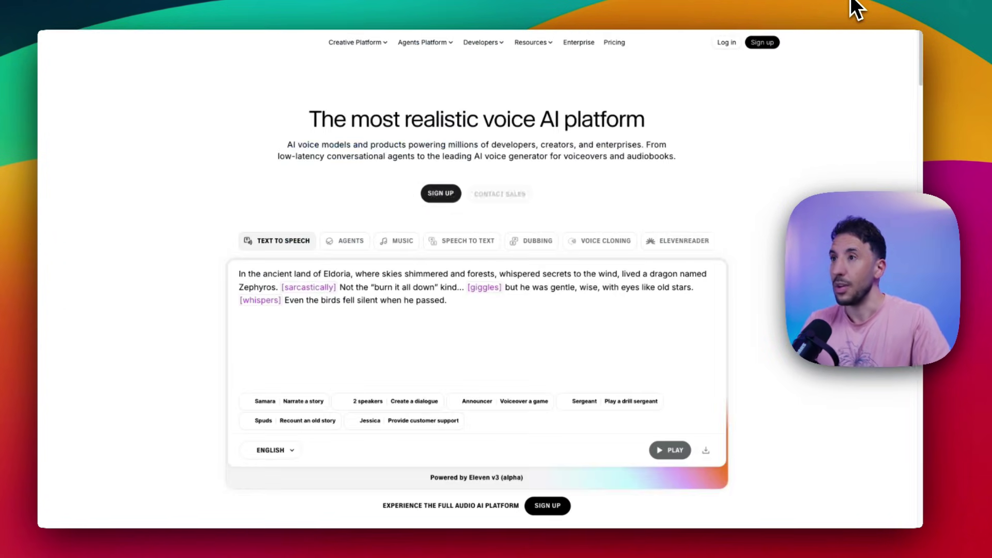
pyautogui.click(725, 43)
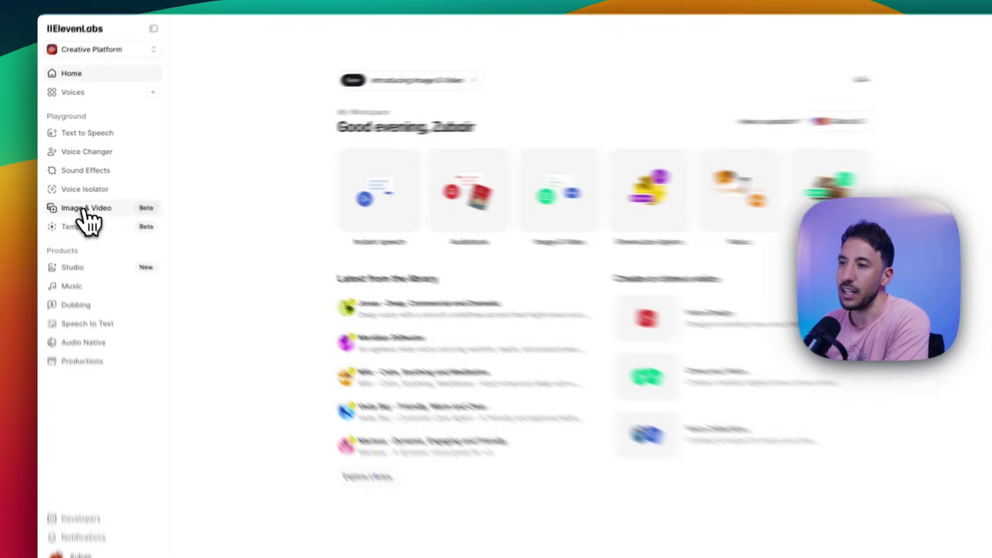
pyautogui.click(78, 203)
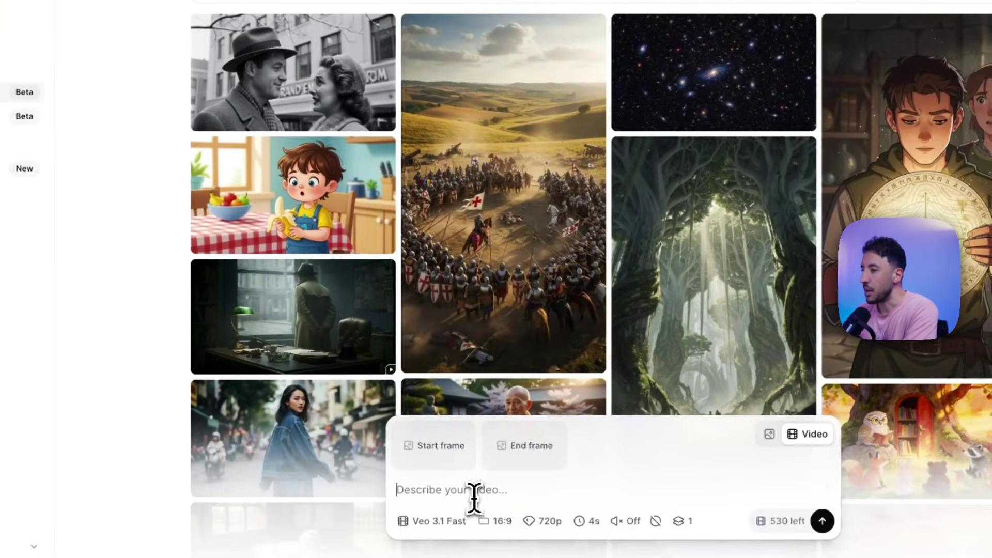
pyautogui.click(478, 494)
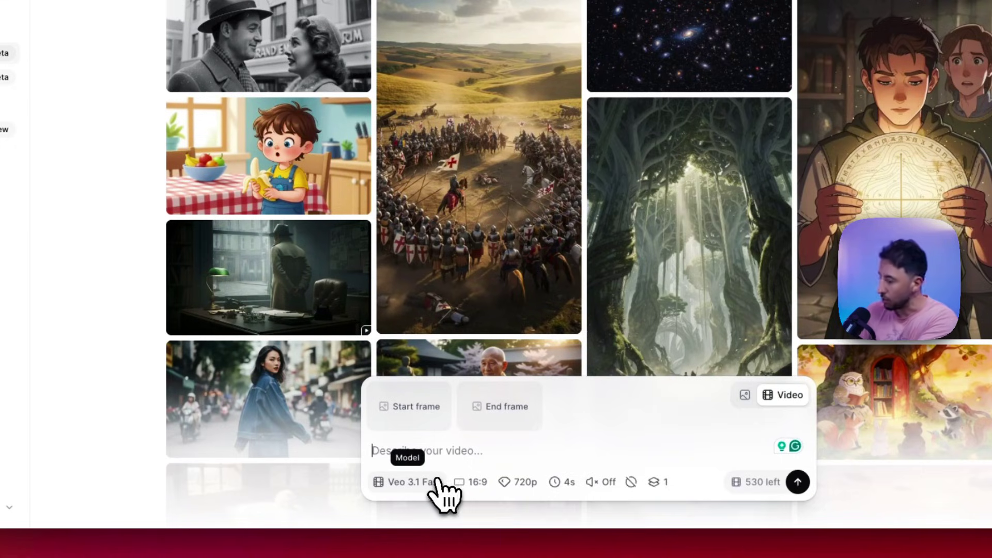
# Step: Switch the video model from Veo 3.1 Fast to Wan 2.6
pyautogui.click(414, 481)
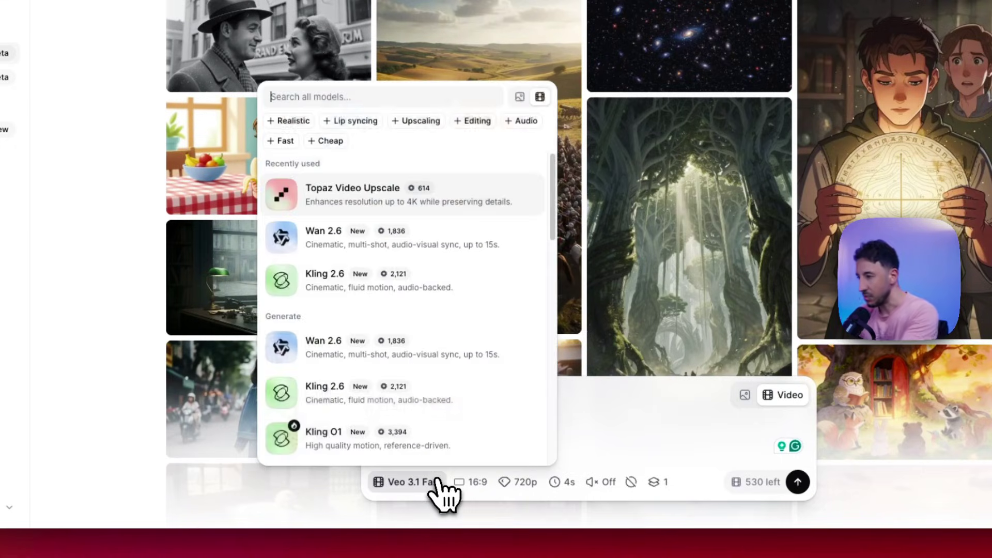
pyautogui.click(327, 250)
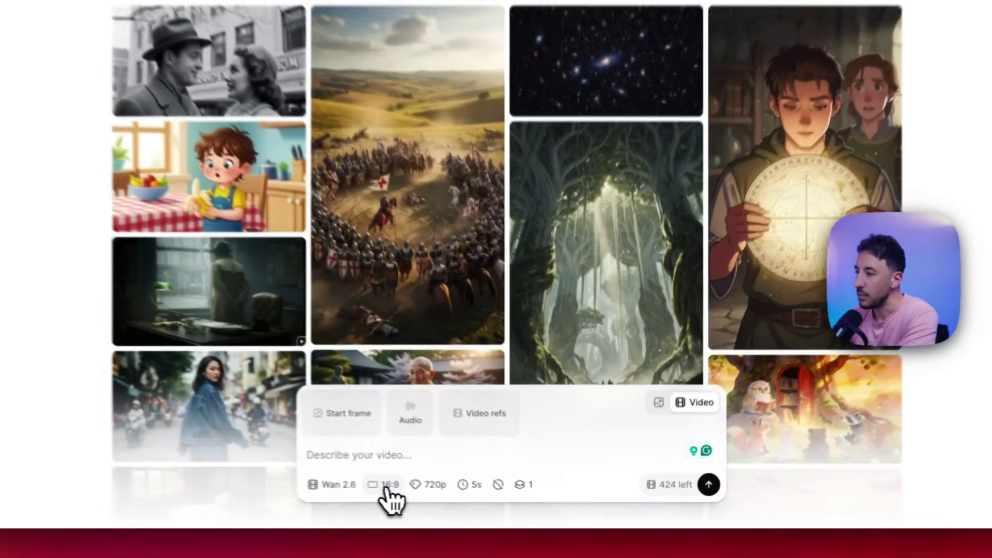
# Step: Keep 16:9 aspect ratio and set the Wan 2.6 video to 1080p and 15s
pyautogui.click(385, 486)
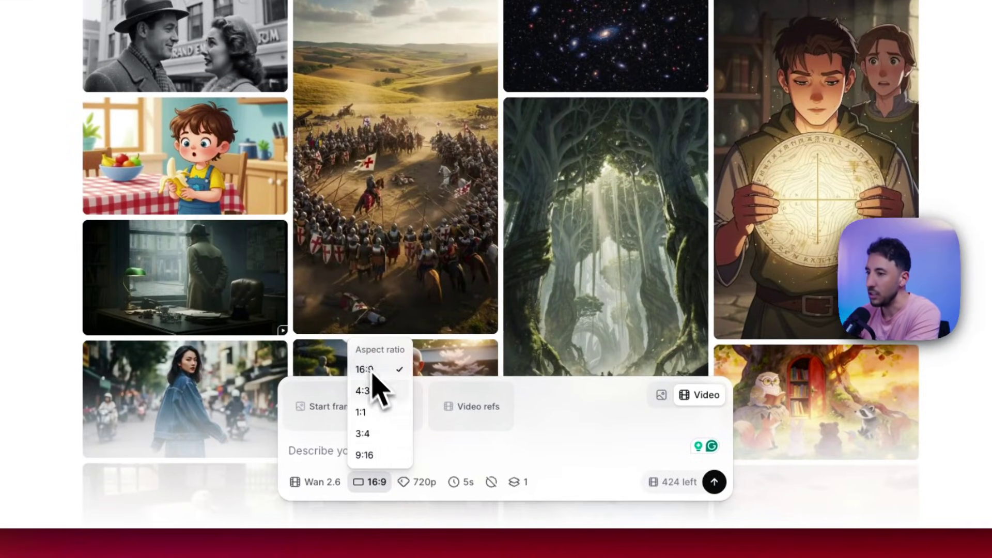
pyautogui.click(456, 455)
pyautogui.click(401, 493)
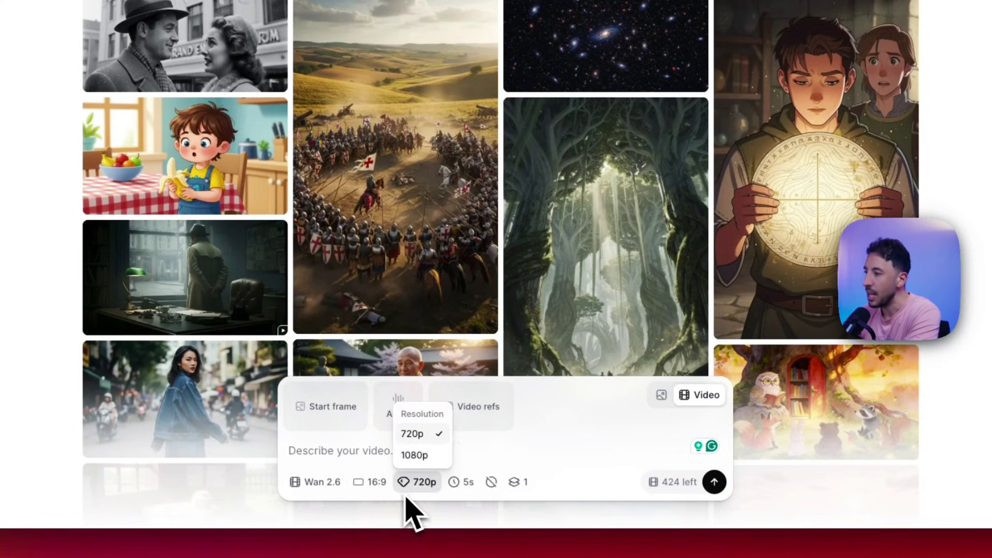
pyautogui.click(422, 458)
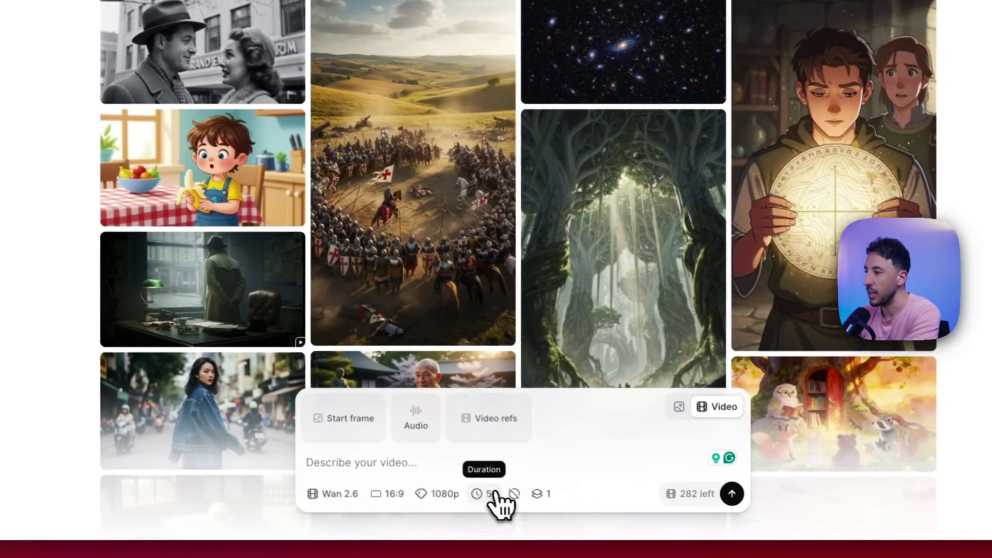
pyautogui.click(475, 481)
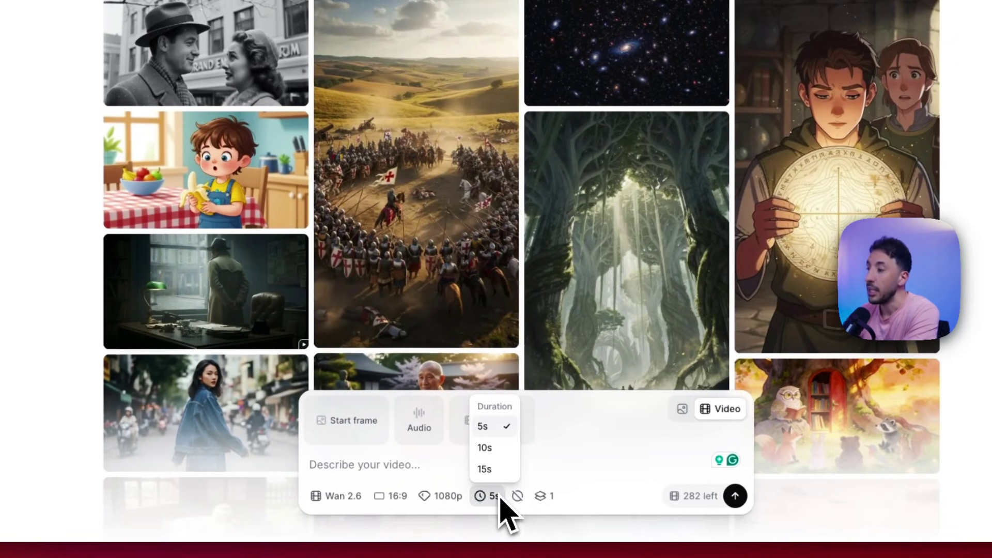
pyautogui.click(486, 470)
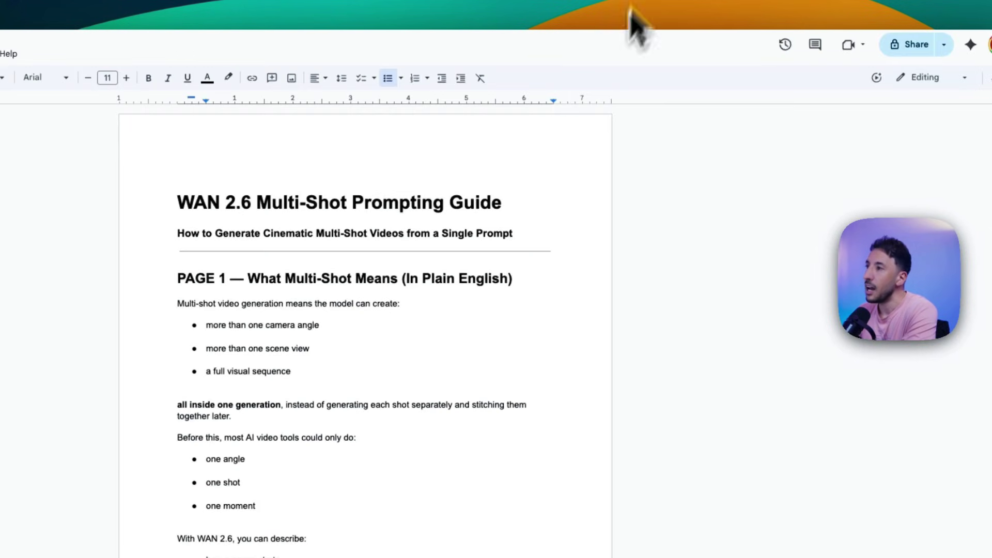
# Step: Skim the WAN 2.6 Multi-Shot Prompting Guide, then move to the Skool community tab
pyautogui.scroll(-1, 454, 243)
pyautogui.scroll(1, 455, 248)
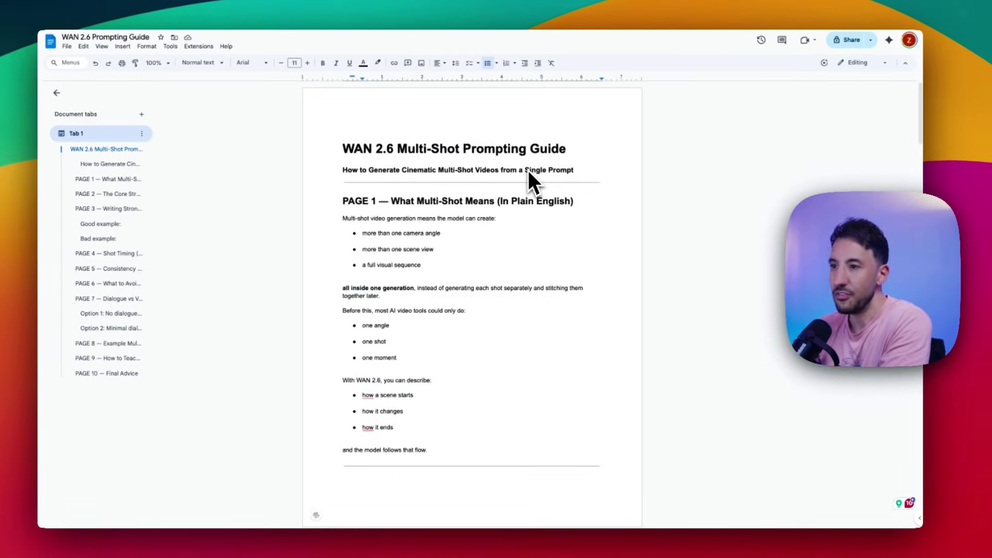
pyautogui.scroll(-10, 510, 263)
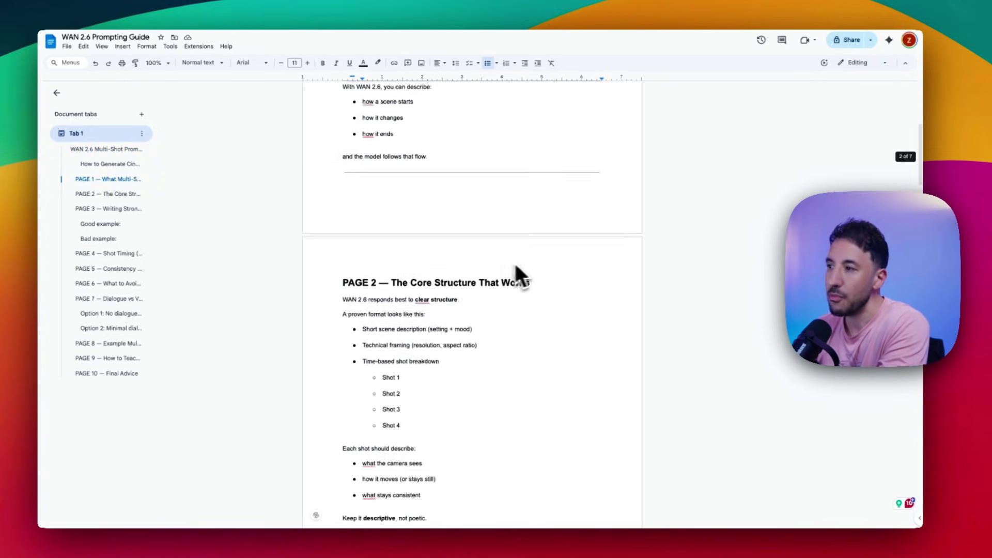
pyautogui.scroll(-15, 501, 262)
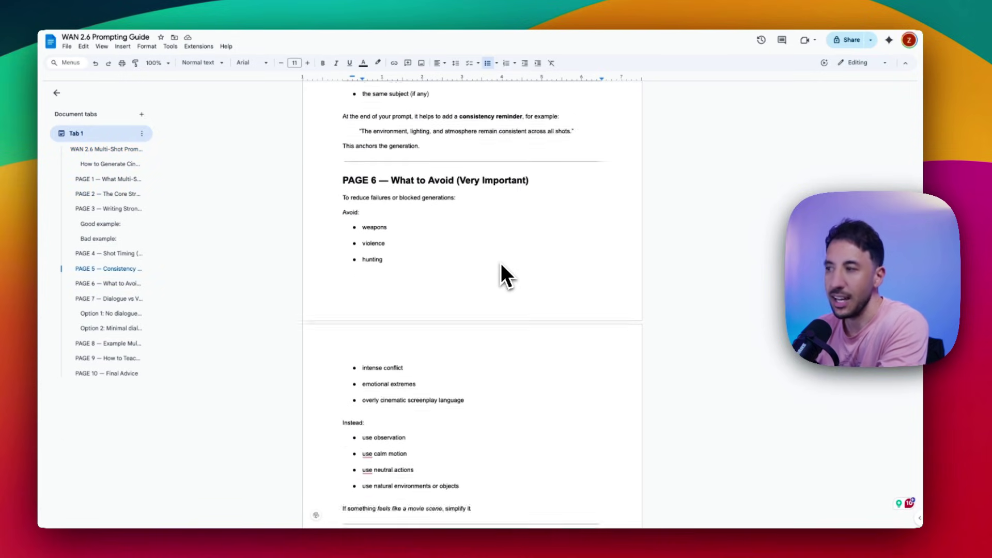
pyautogui.scroll(4, 500, 262)
pyautogui.scroll(20, 501, 262)
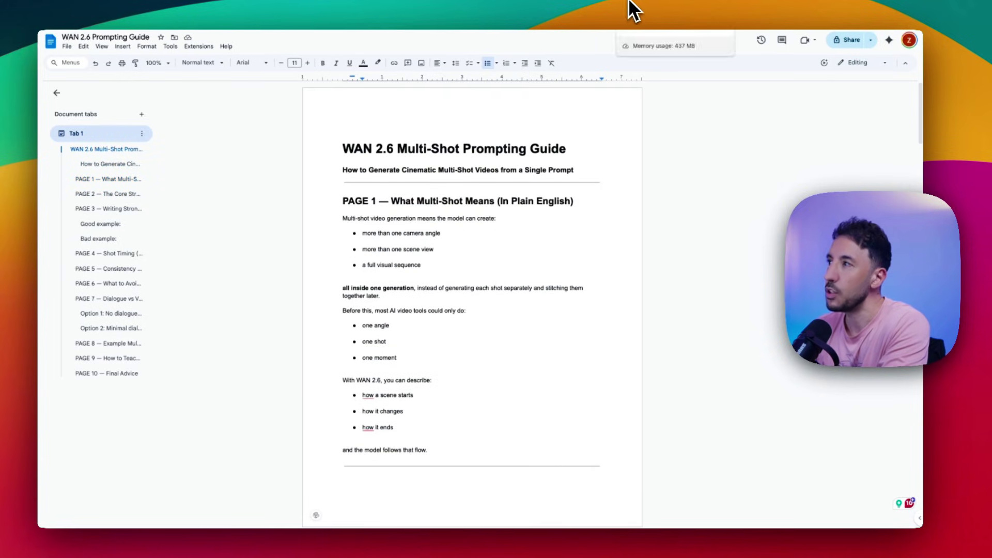
pyautogui.hotkey('ctrl', 'Tab')
# Step: Browse the course lists of the AI Workshop Lite and AI Workshop communities
pyautogui.click(61, 106)
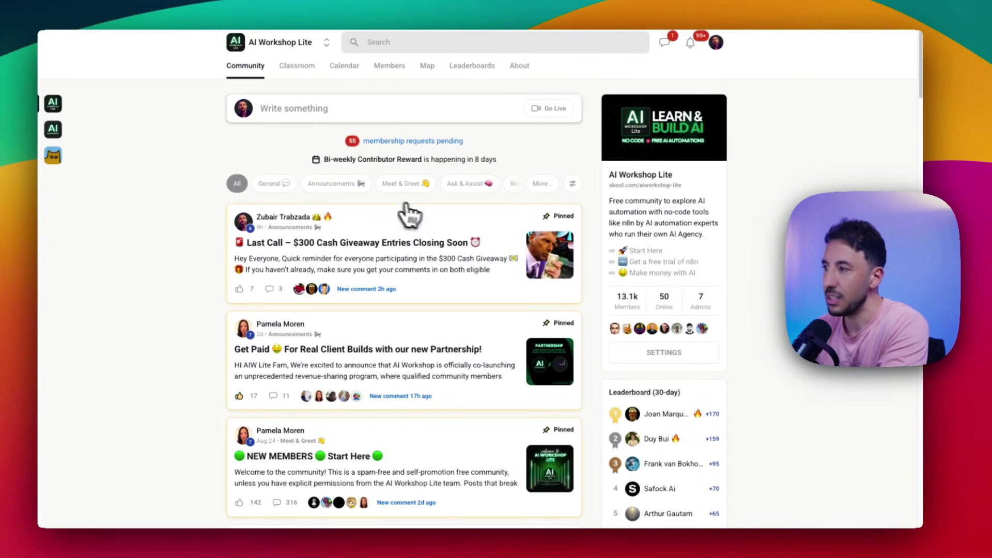
pyautogui.click(303, 68)
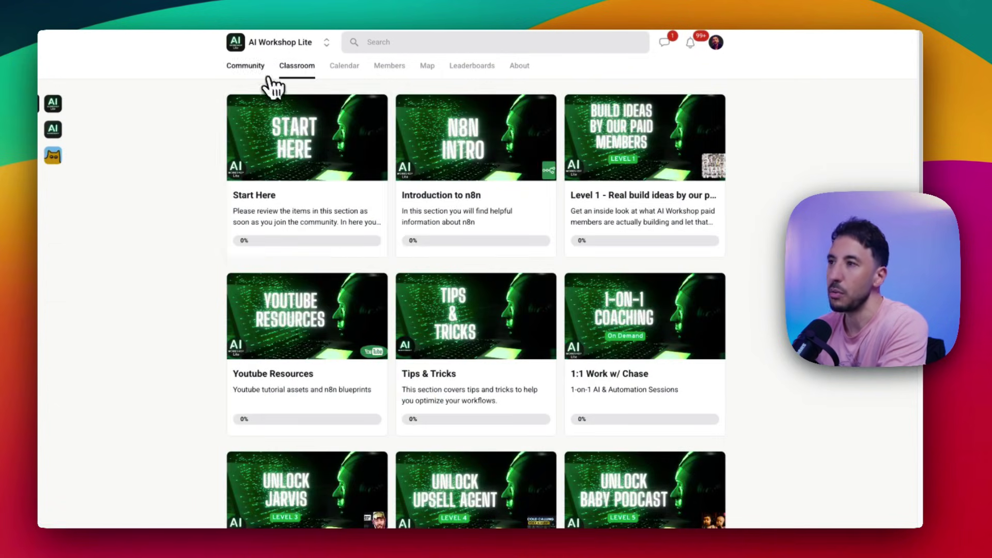
pyautogui.click(54, 131)
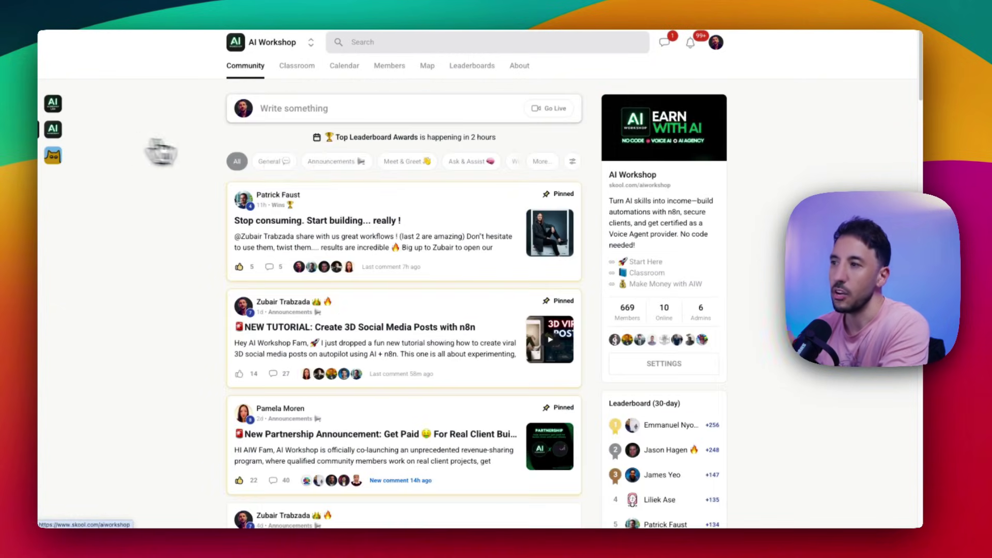
pyautogui.click(304, 66)
pyautogui.scroll(-2, 564, 281)
pyautogui.scroll(-3, 560, 281)
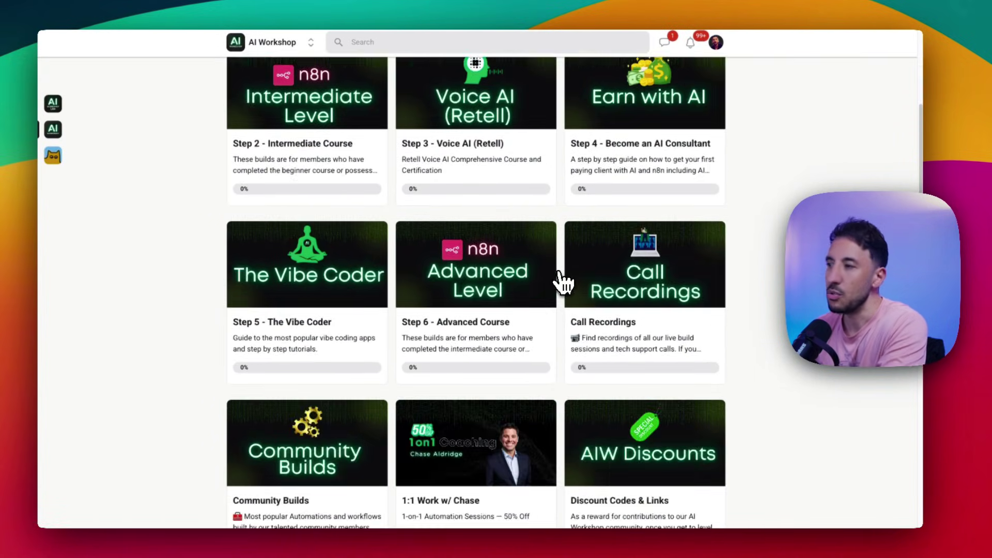
pyautogui.scroll(5, 561, 281)
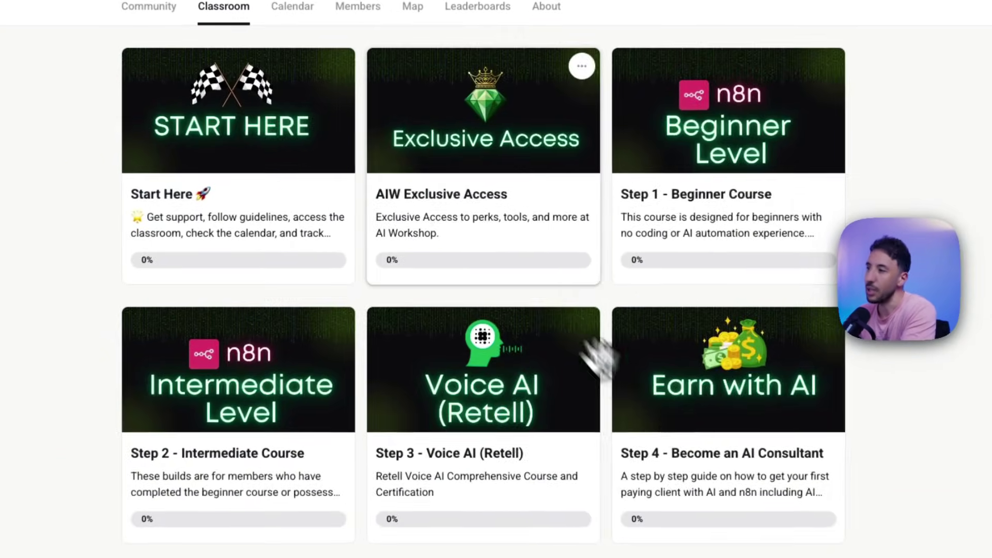
# Step: Look through the Become an AI Consultant course, then go to the ChatGPT conversation
pyautogui.click(617, 358)
pyautogui.scroll(-10, 531, 288)
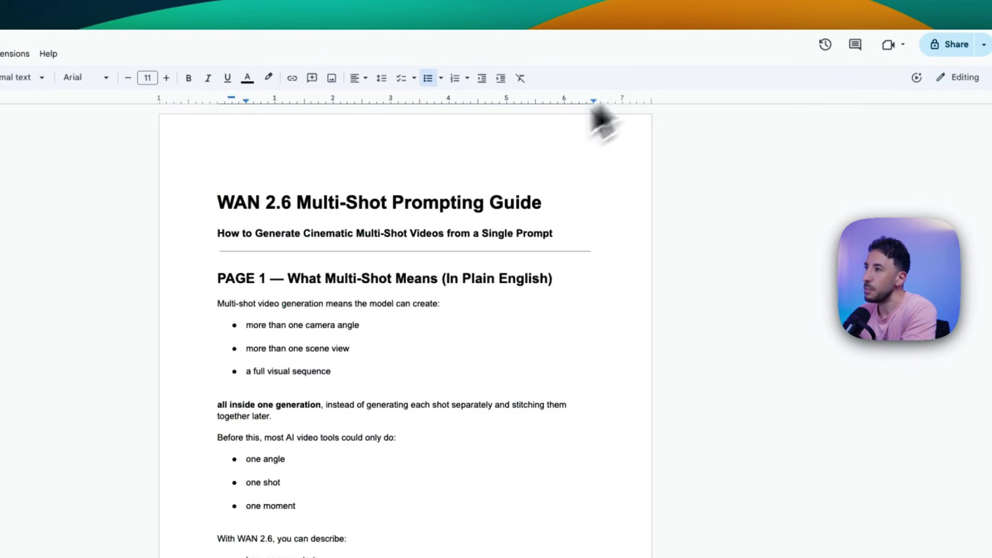
pyautogui.scroll(-20, 300, 254)
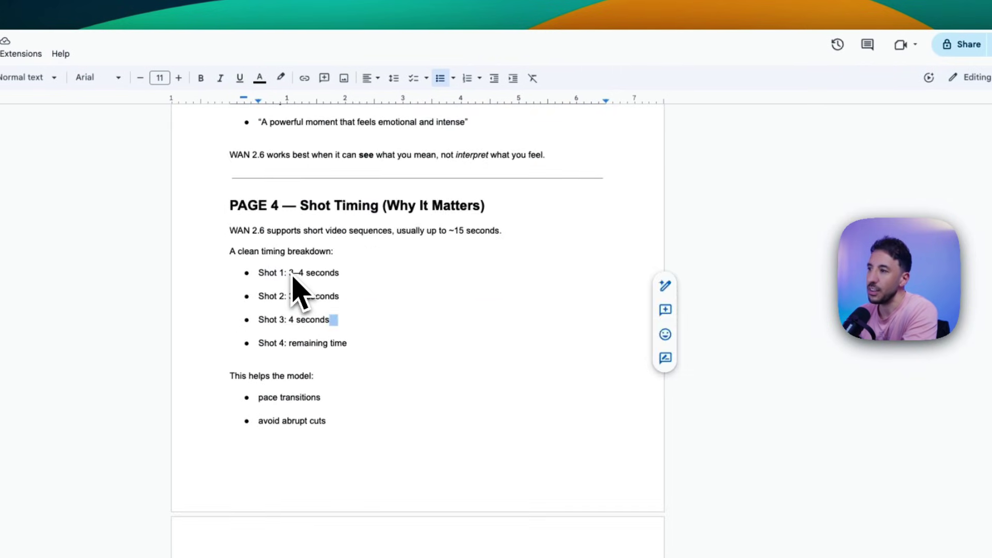
pyautogui.scroll(-4, 295, 288)
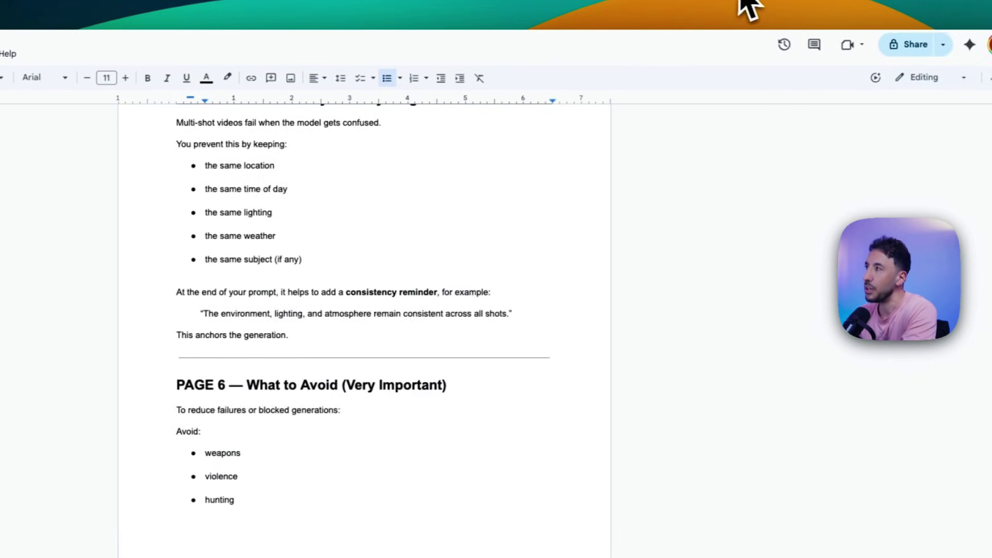
pyautogui.click(769, 7)
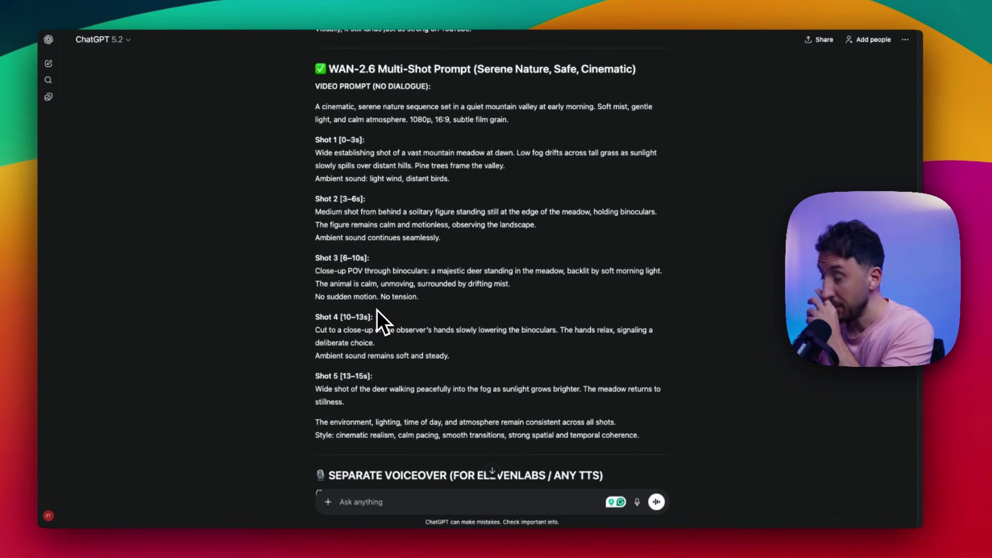
# Step: Copy the whole WAN-2.6 nature video prompt from ChatGPT and return to ElevenLabs
pyautogui.moveTo(316, 106); pyautogui.dragTo(657, 439)
pyautogui.rightClick(410, 288)
pyautogui.click(432, 308)
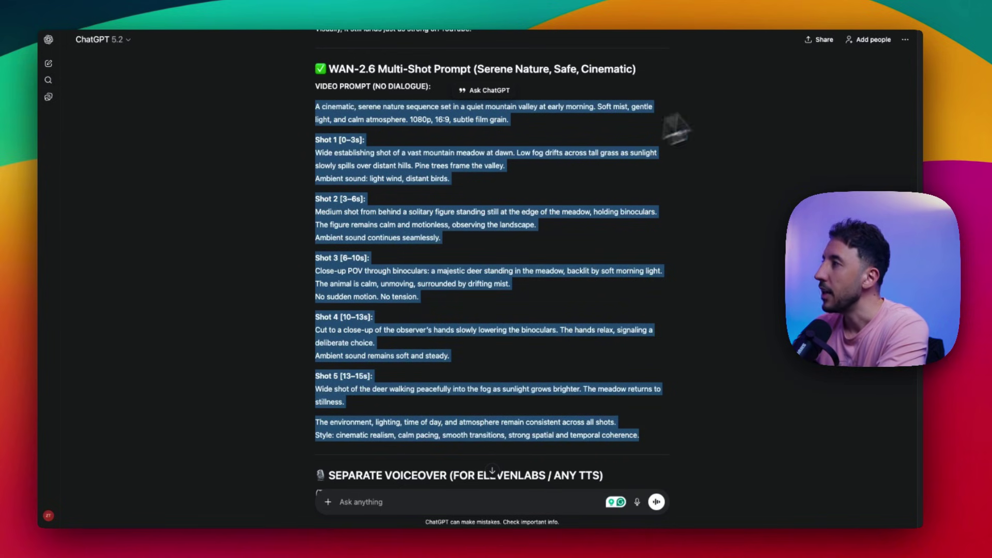
pyautogui.hotkey('ctrl', 'Tab')
# Step: Paste the multi-shot deer-meadow prompt and generate it with Wan 2.6 at 16:9, 1080p, 15s
pyautogui.click(432, 469)
pyautogui.rightClick(429, 471)
pyautogui.click(459, 488)
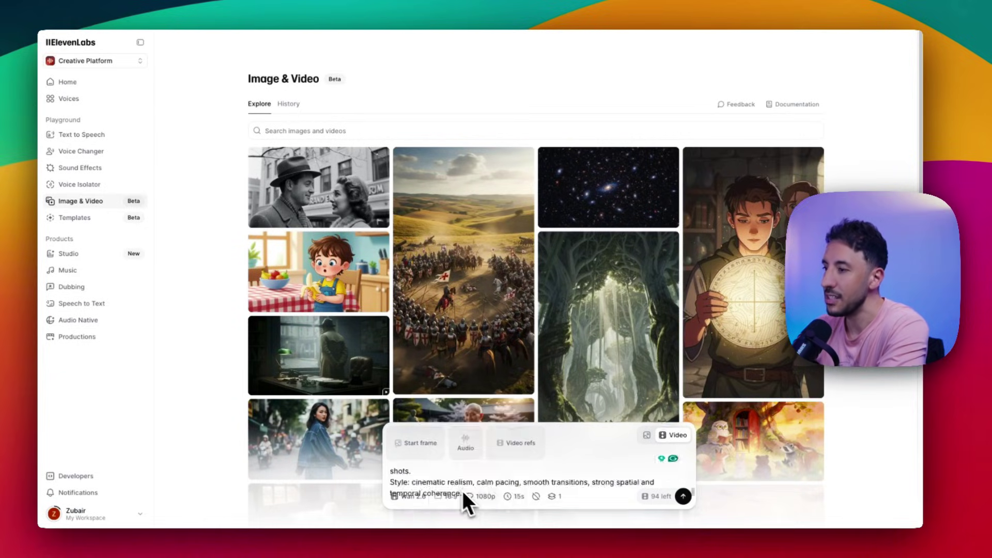
pyautogui.scroll(10, 502, 470)
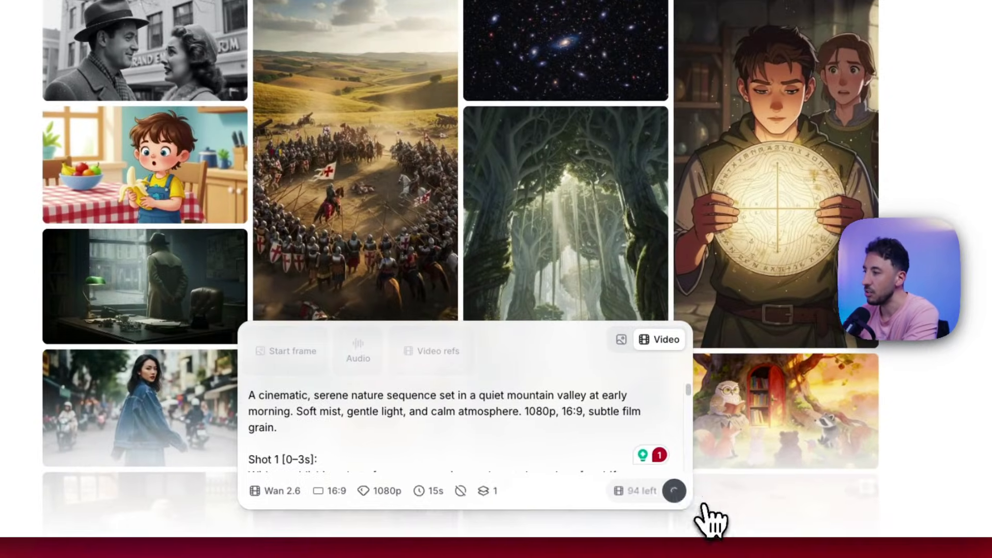
pyautogui.click(683, 496)
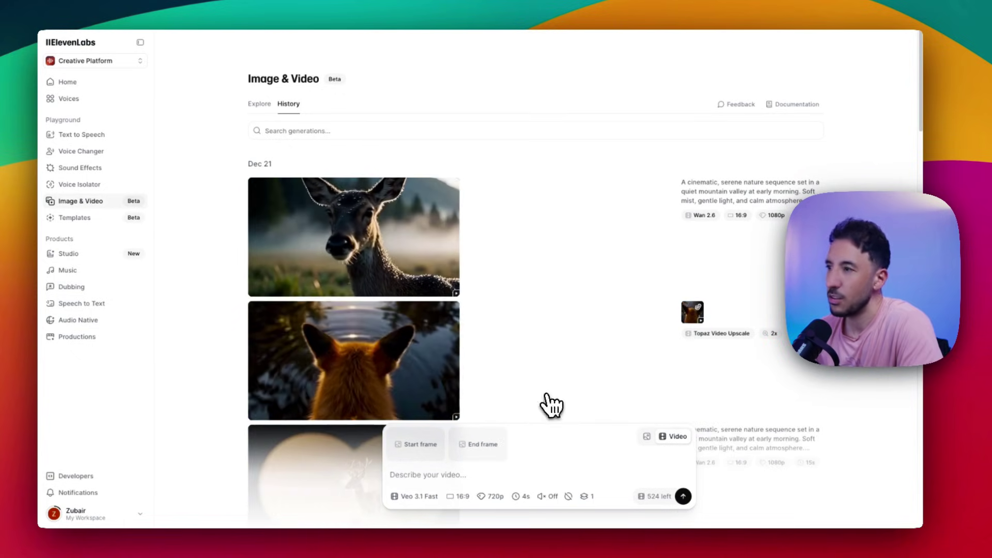
# Step: Expand the full deer-meadow prompt beside the generated video in History
pyautogui.moveTo(726, 203)
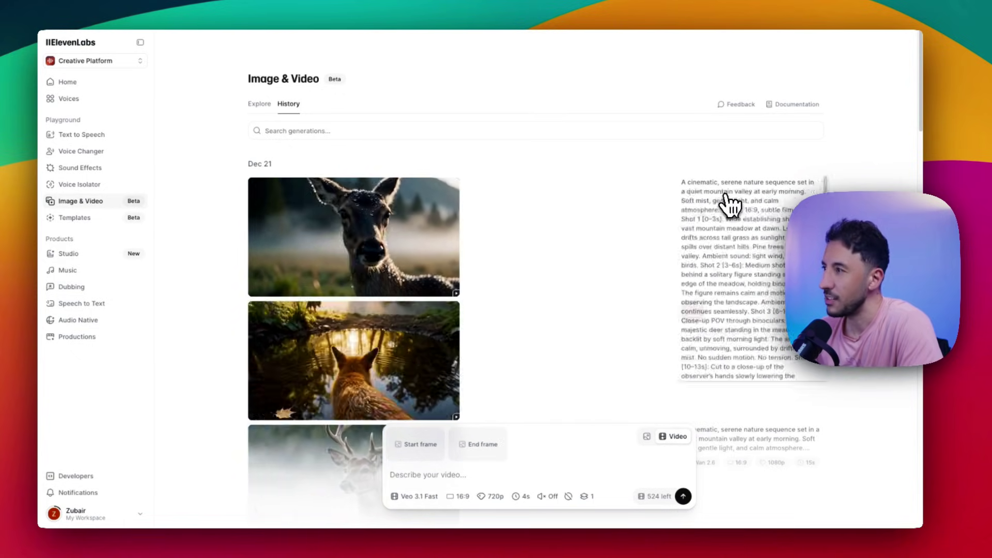
pyautogui.moveTo(454, 232)
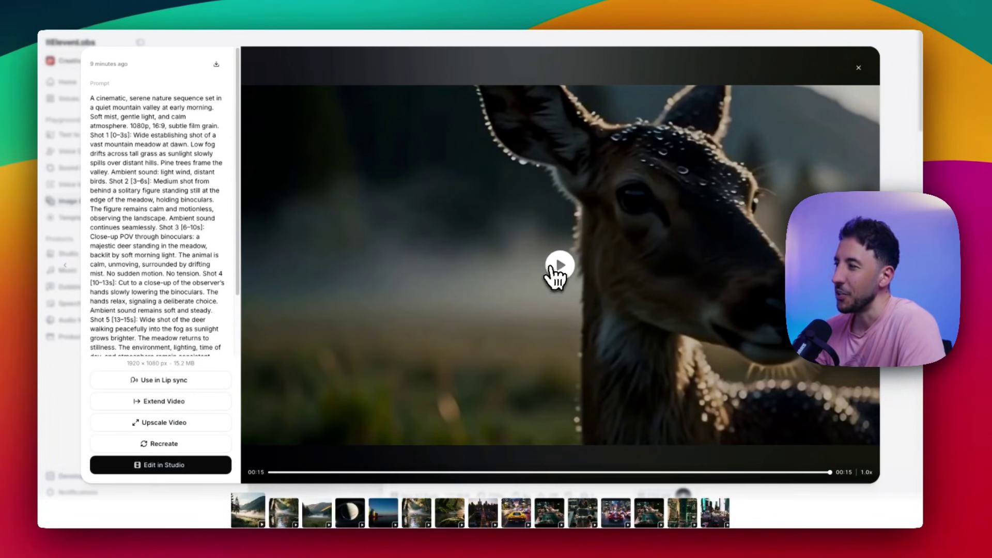
pyautogui.click(557, 269)
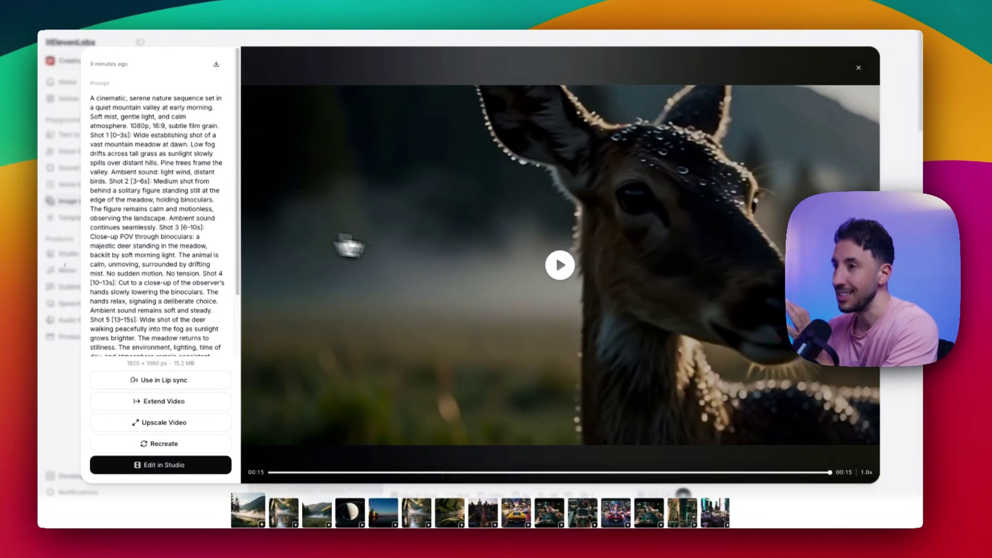
pyautogui.click(556, 267)
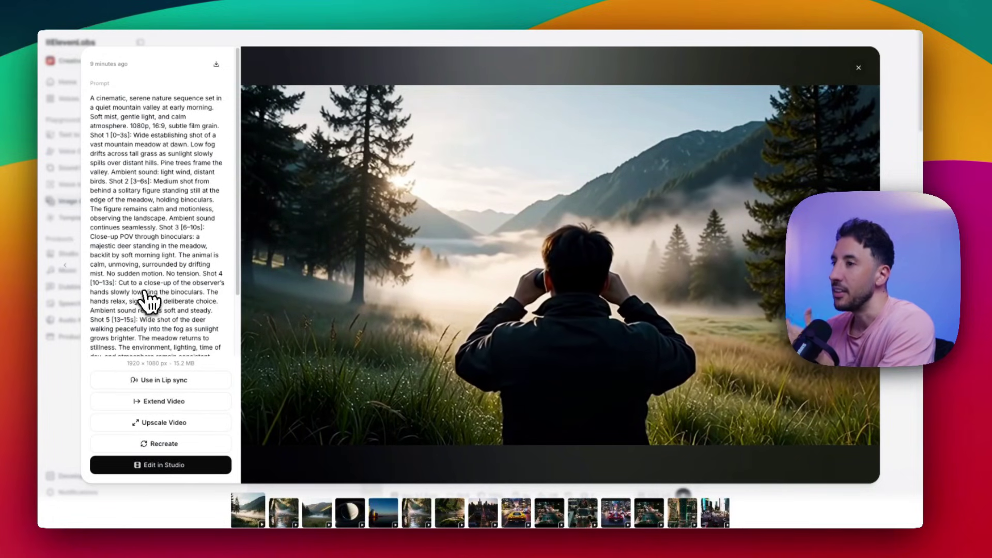
pyautogui.scroll(-2, 149, 301)
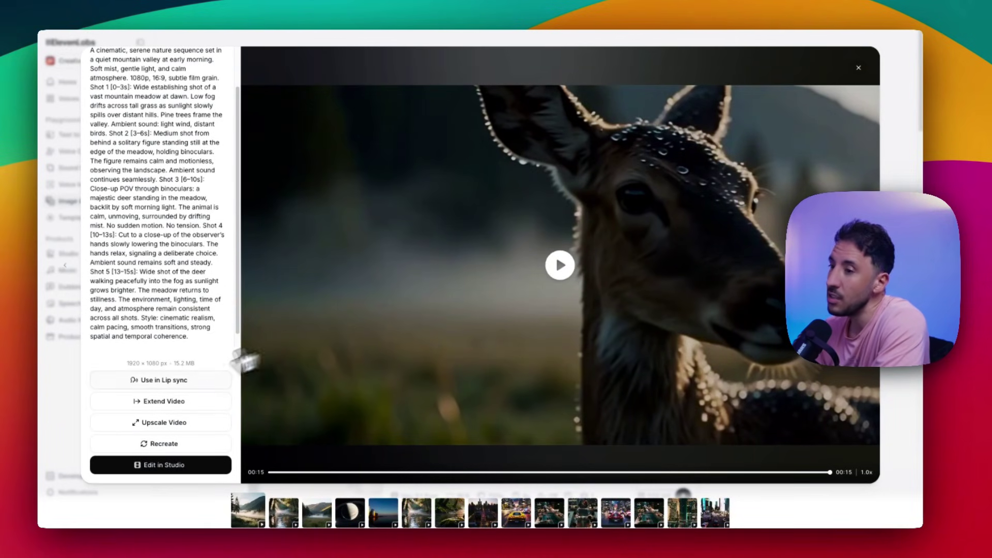
# Step: Send the deer video to Topaz Video Upscale at 3840 × 2160 and review the model list
pyautogui.click(146, 426)
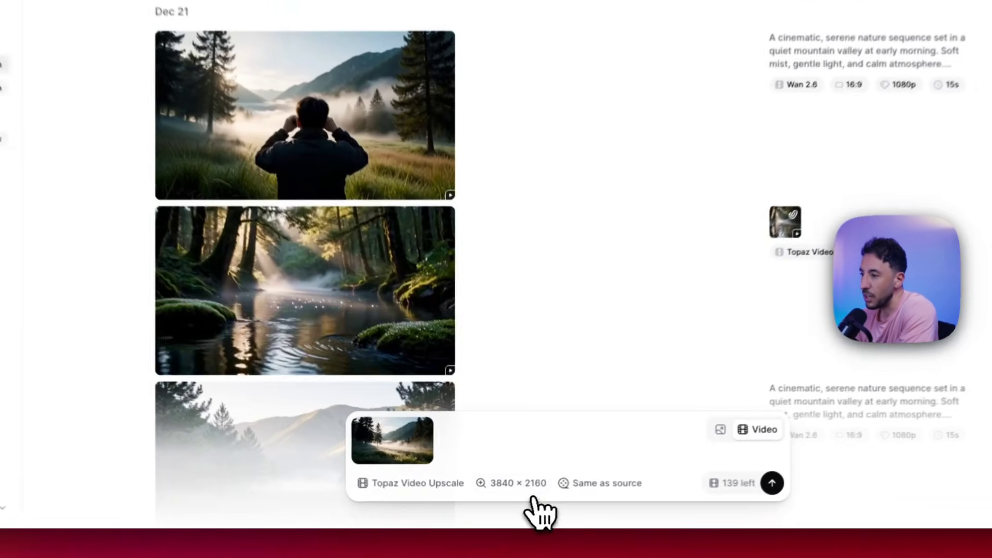
pyautogui.moveTo(425, 478)
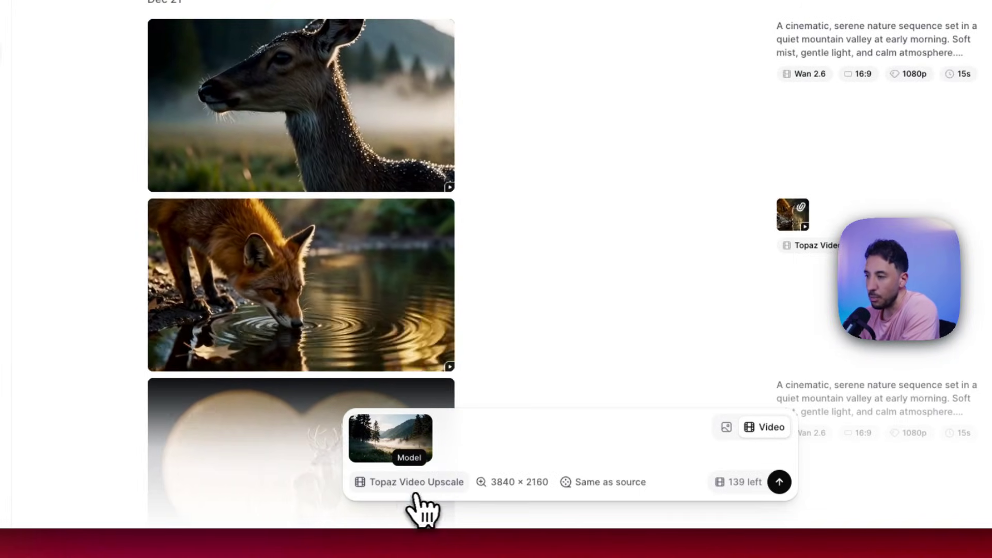
pyautogui.click(440, 494)
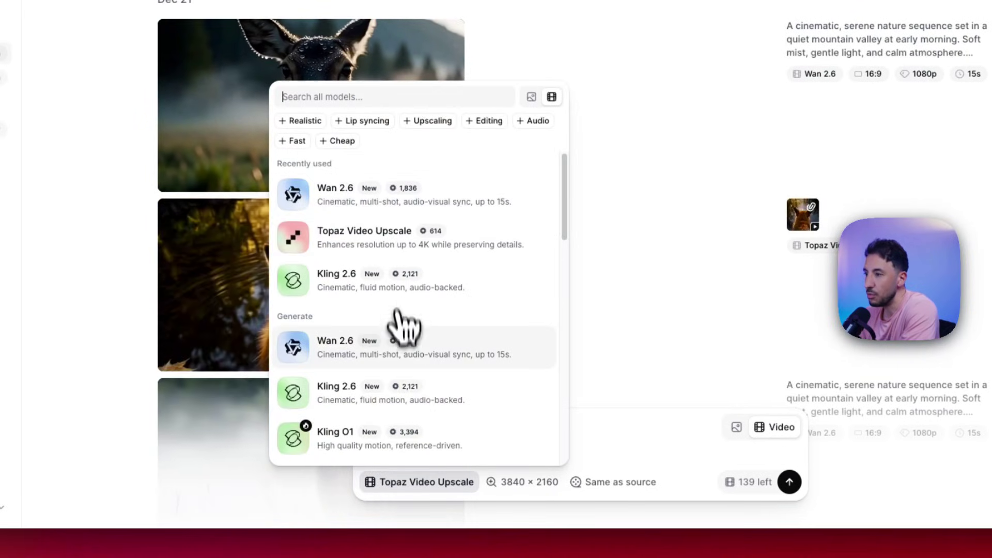
pyautogui.scroll(-2, 398, 341)
pyautogui.scroll(2, 402, 352)
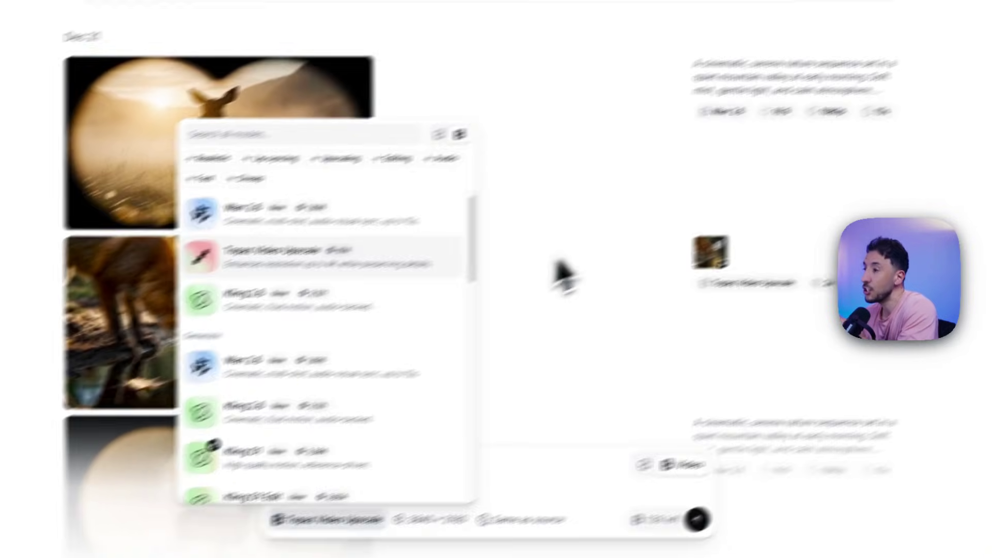
pyautogui.click(667, 239)
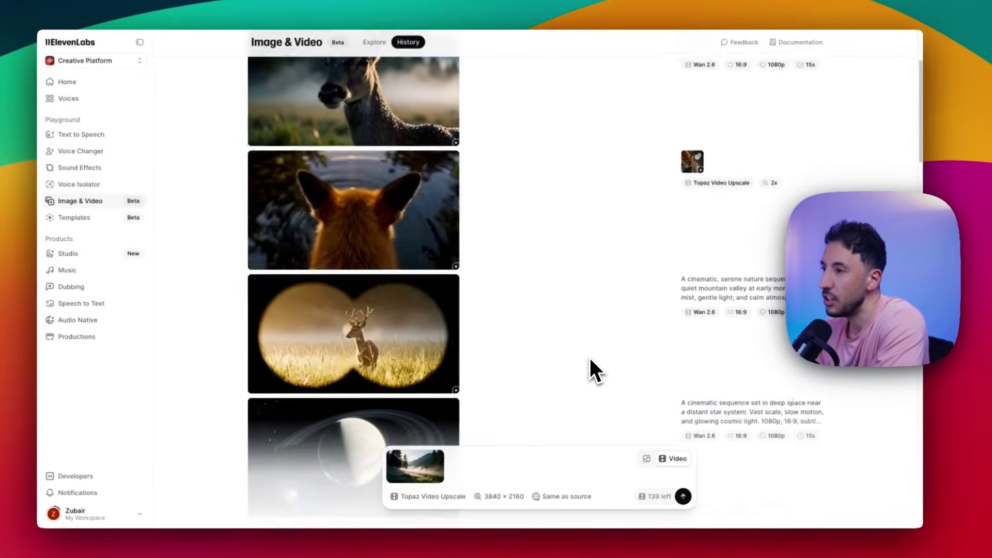
pyautogui.scroll(-12, 591, 360)
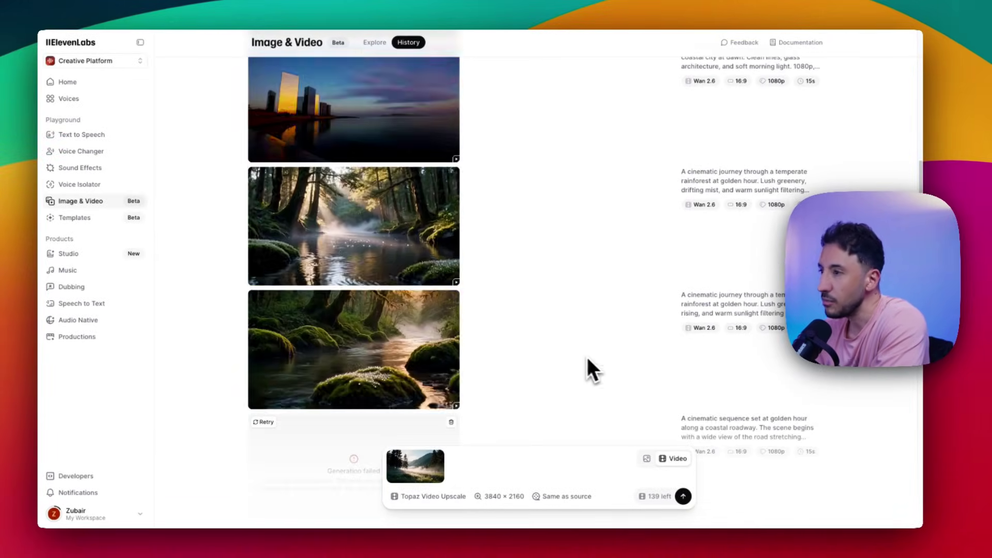
pyautogui.moveTo(400, 240)
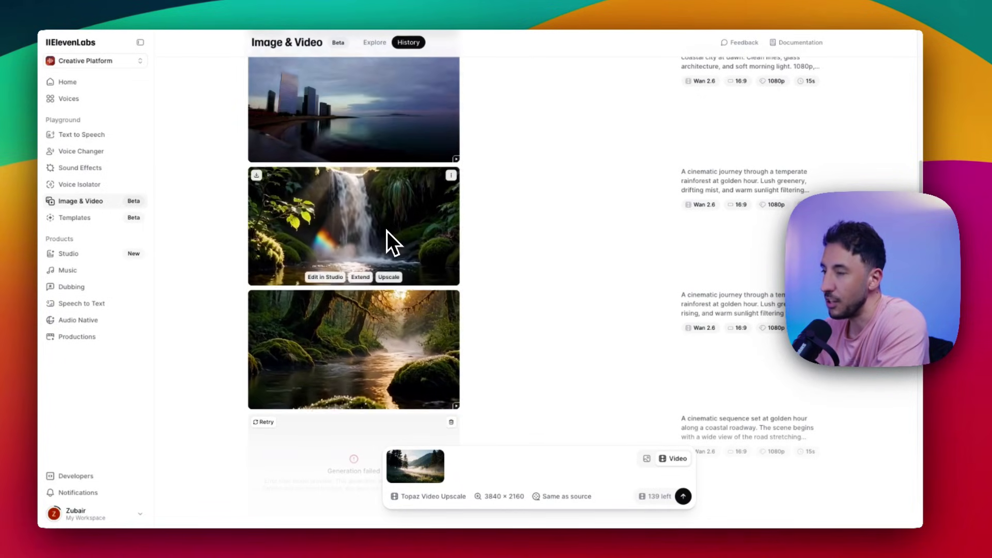
pyautogui.scroll(10, 393, 235)
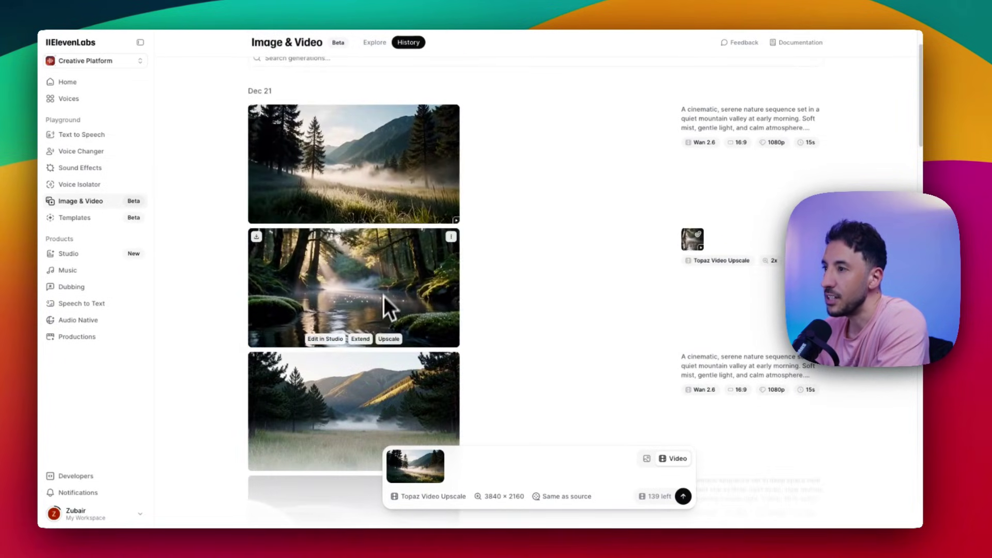
pyautogui.scroll(-10, 383, 299)
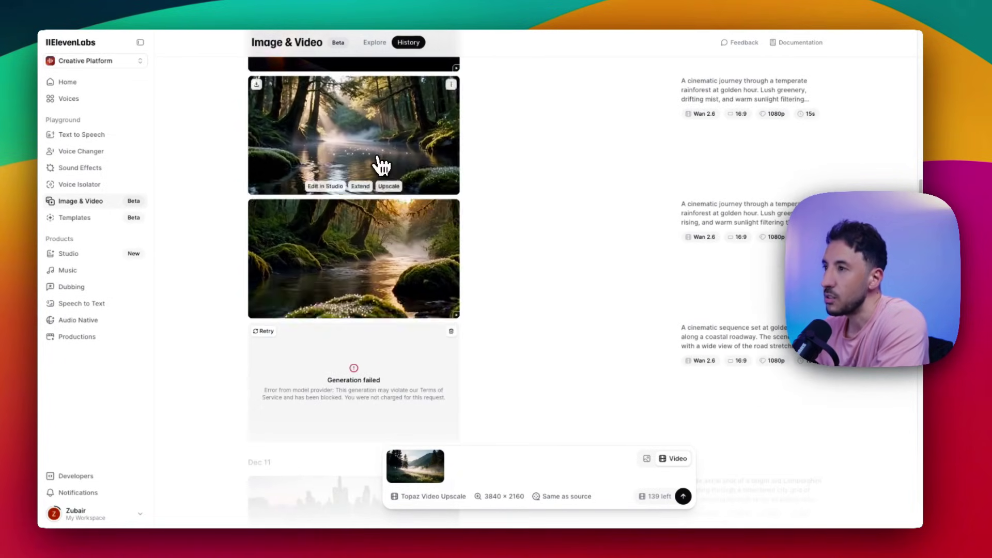
pyautogui.click(381, 166)
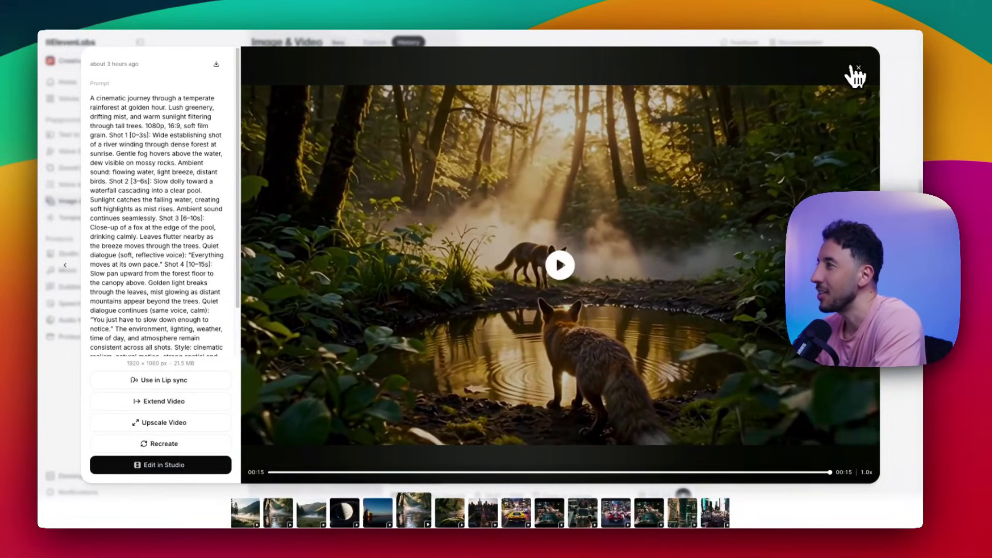
pyautogui.click(862, 76)
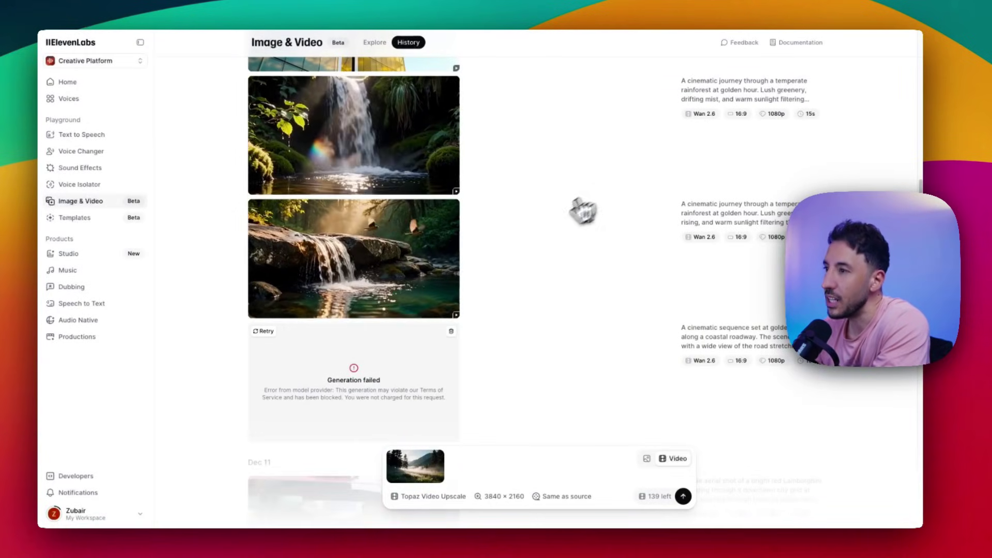
pyautogui.scroll(5, 408, 285)
pyautogui.scroll(8, 401, 289)
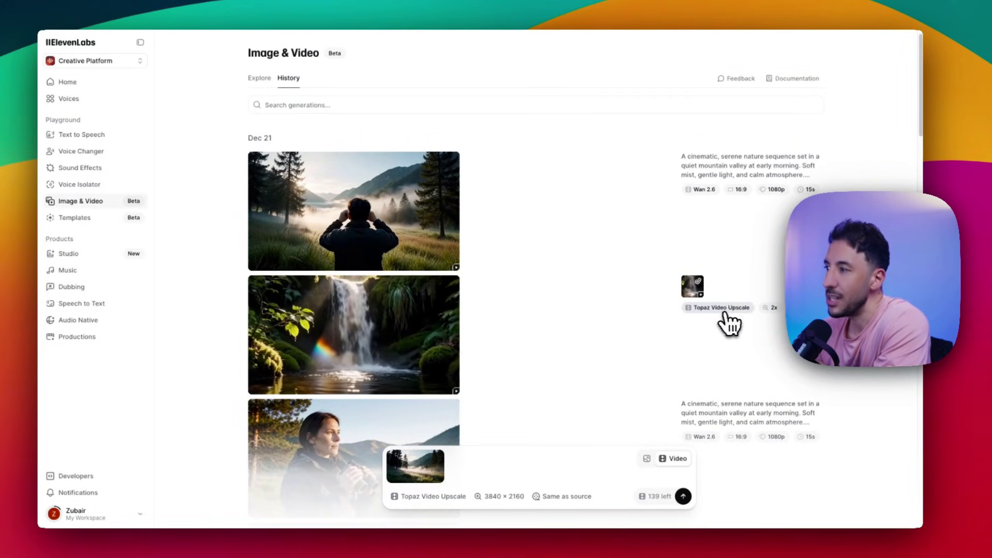
# Step: Open the upscaled fox-at-the-pool rainforest clip and extend it into a new video
pyautogui.click(339, 331)
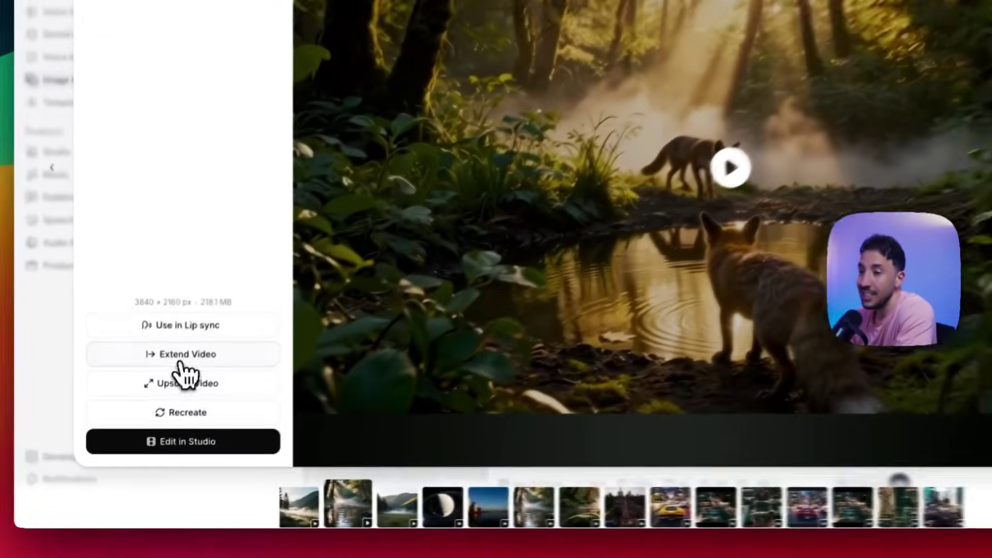
pyautogui.click(161, 403)
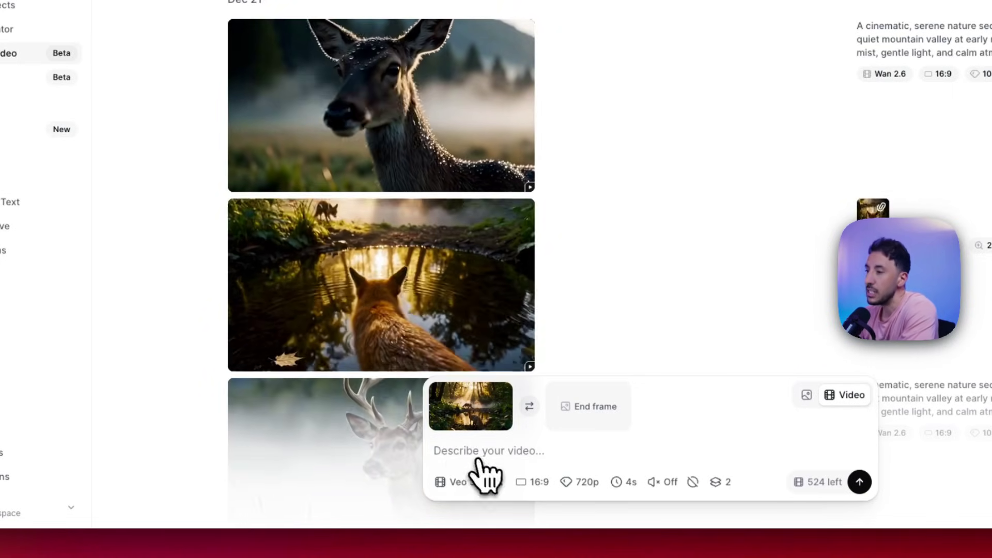
# Step: Open the 15-second deer-meadow nature video in the viewer
pyautogui.moveTo(437, 326)
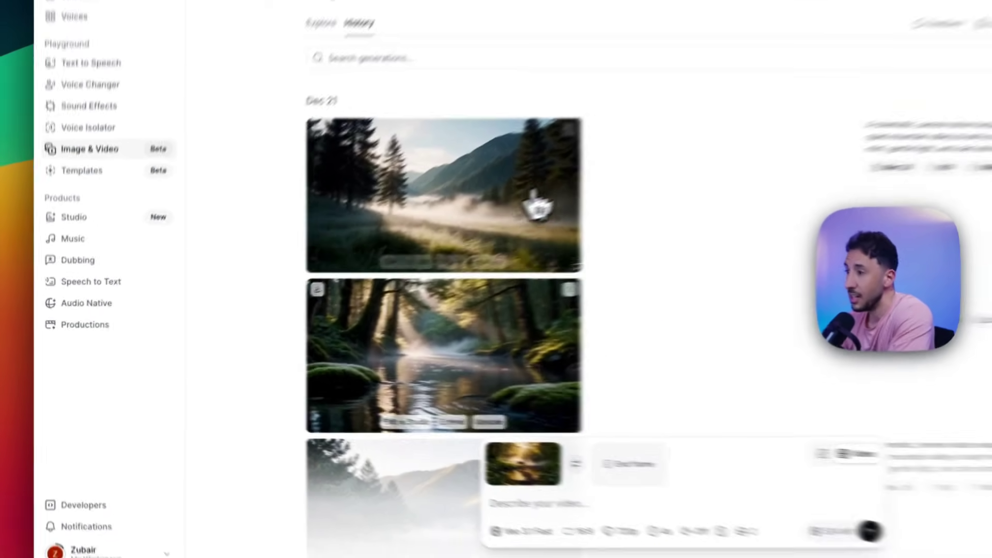
pyautogui.click(538, 207)
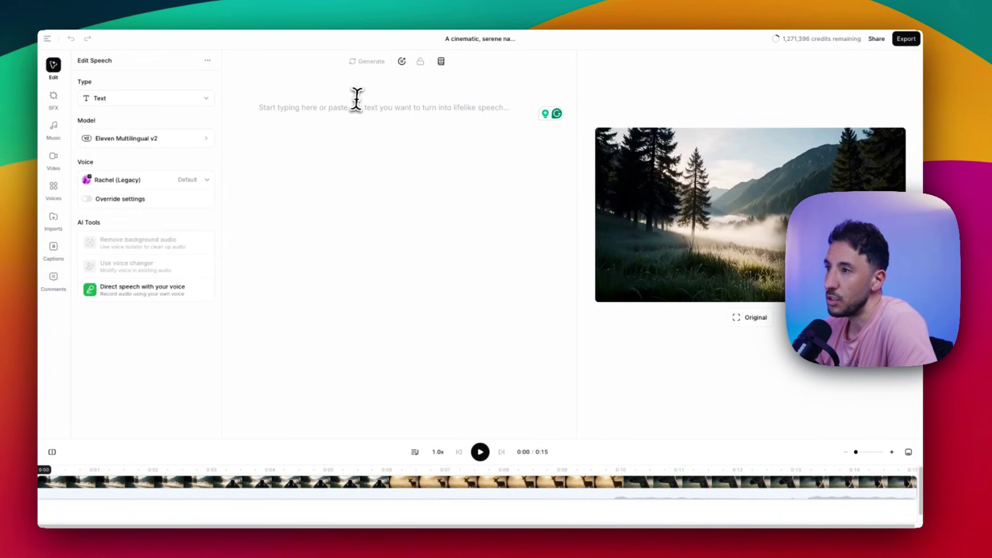
# Step: Enter placeholder speech text 'uii njjkn lk klh jjk jk j jk. jk jk khk' and select it all
pyautogui.write('uii')
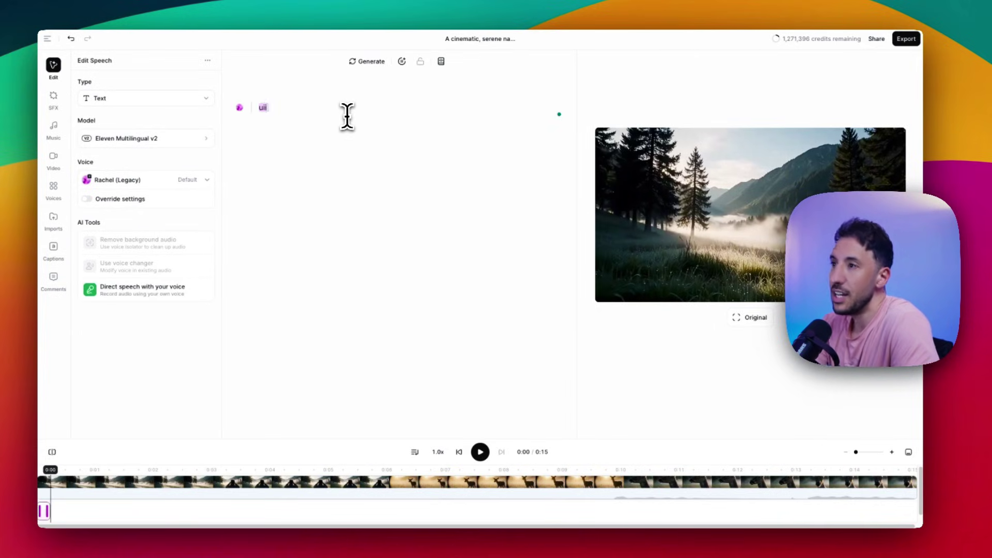
pyautogui.write(' njjkn lk klh jjk jk j jk. jk jk khk')
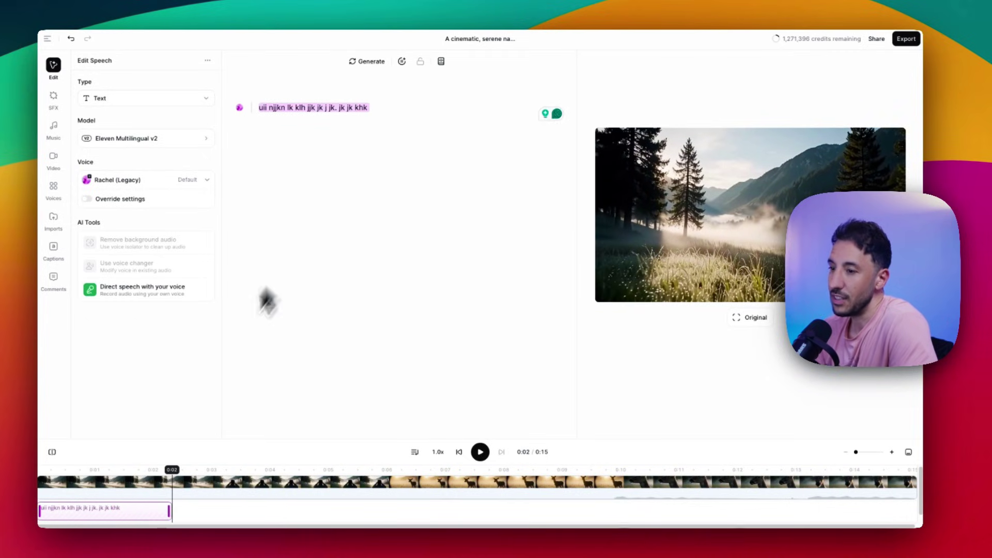
pyautogui.press('super+a')
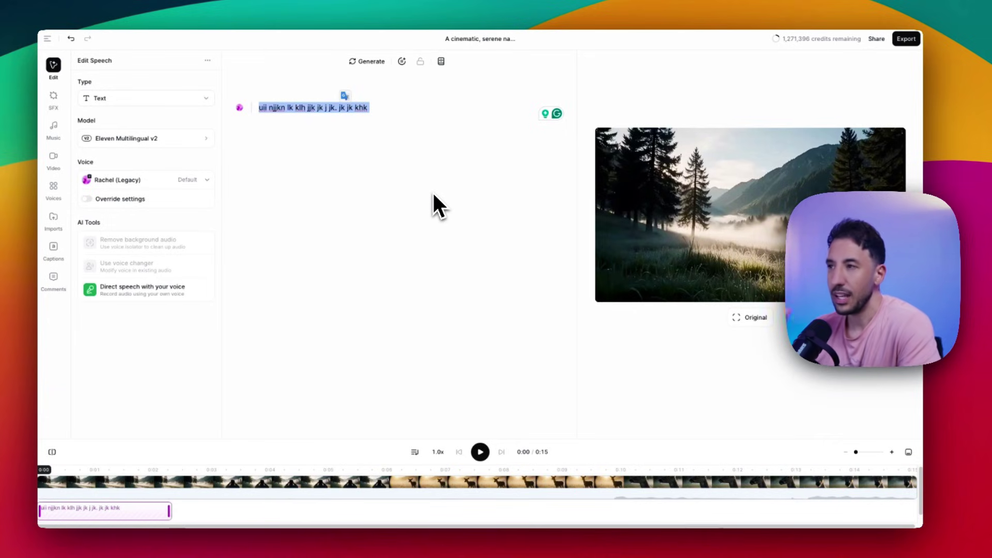
# Step: Switch to the Skool AI Workshop tab and scroll to the top of the Sample Pricing lesson
pyautogui.click(640, 4)
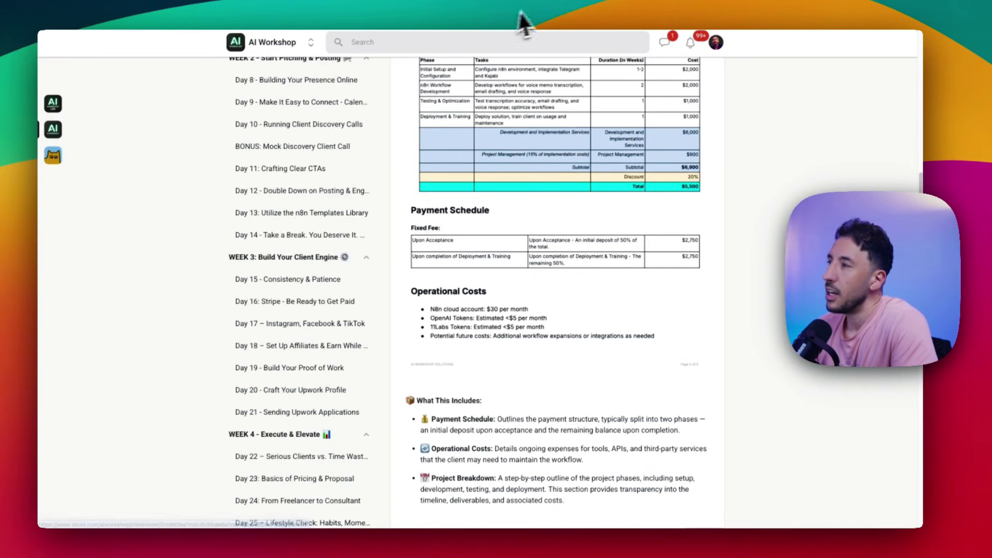
pyautogui.scroll(8, 231, 119)
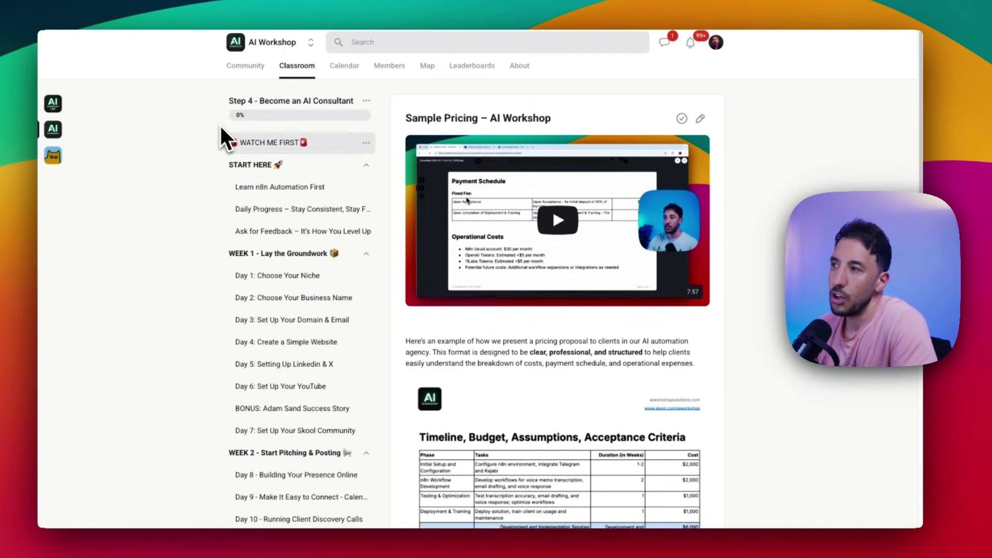